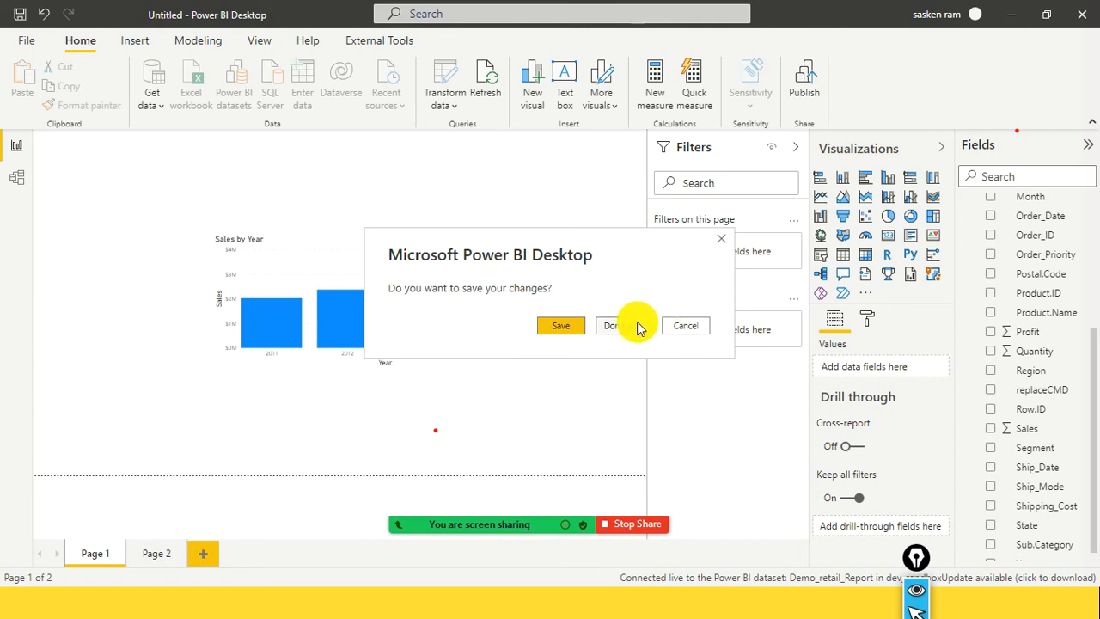
- Switch to the ex_demo_load_sqlServerJson file in Power BI Desktop and show its report view
key(alt+Tab)
key(alt+Tab)
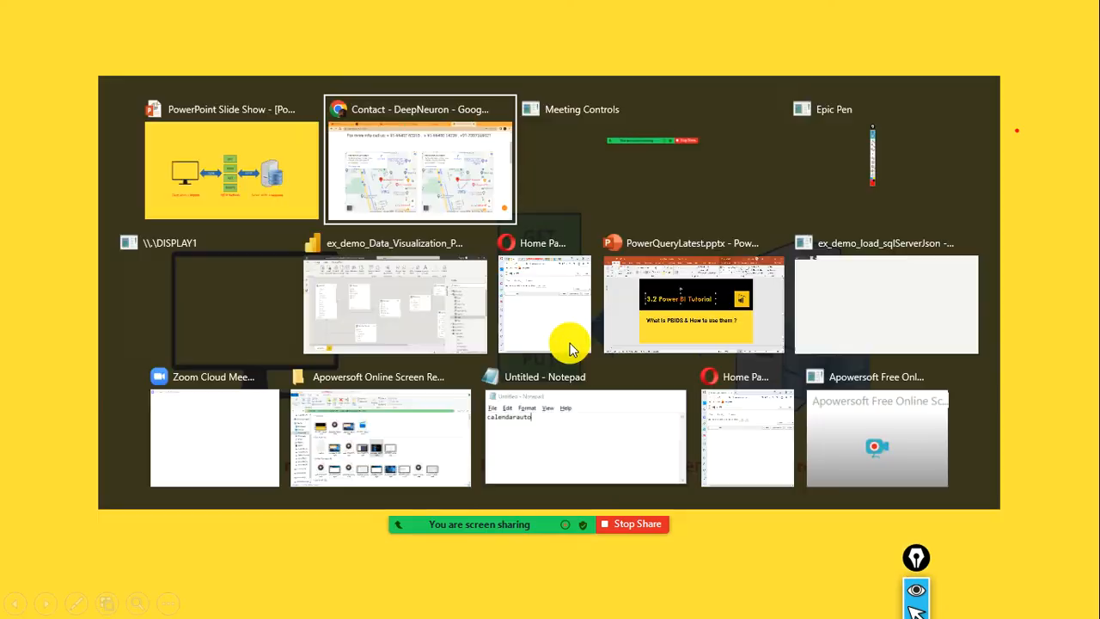
key(alt+Tab)
key(alt+Tab)
key(alt+Tab)
key(alt+Tab)
key(alt+Tab)
key(alt+Tab)
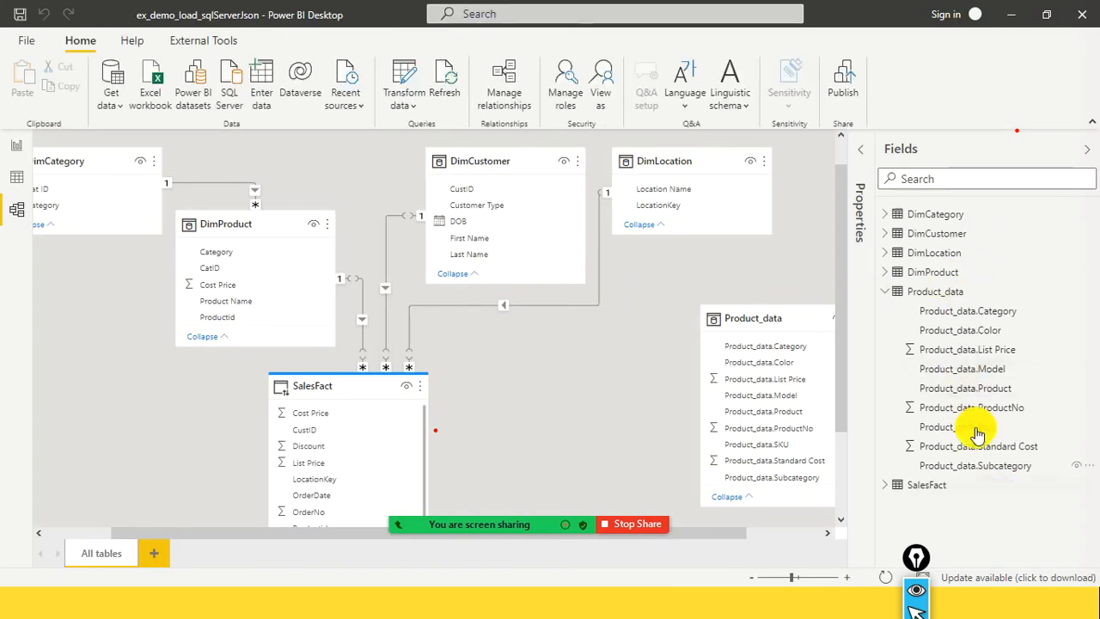
click(17, 148)
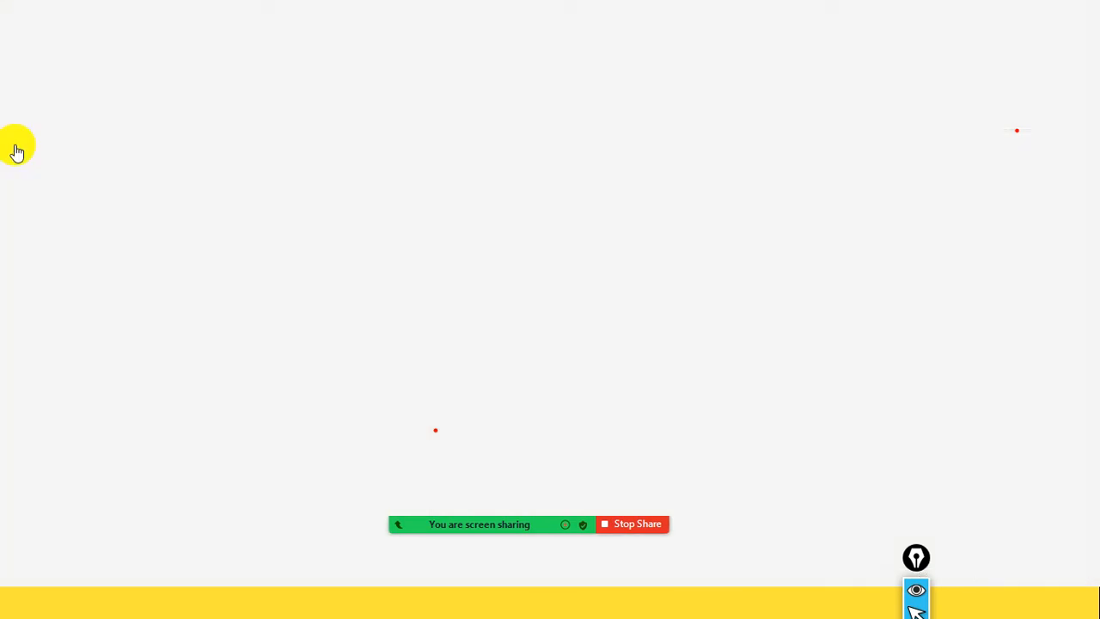
- Open the complete list of data source connectors for importing new data
click(149, 101)
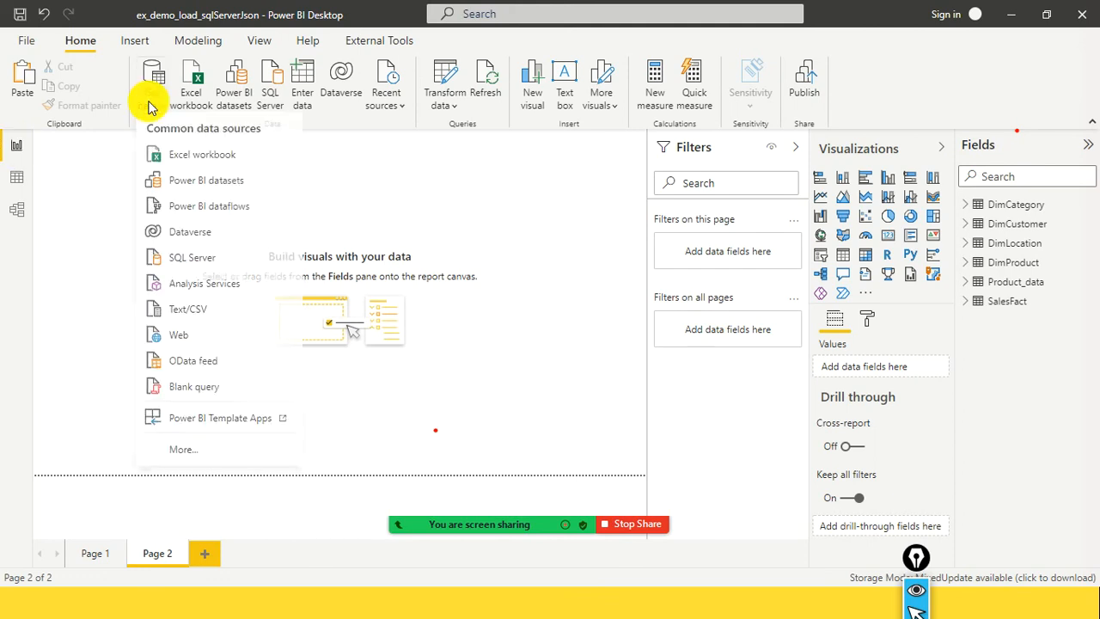
click(180, 452)
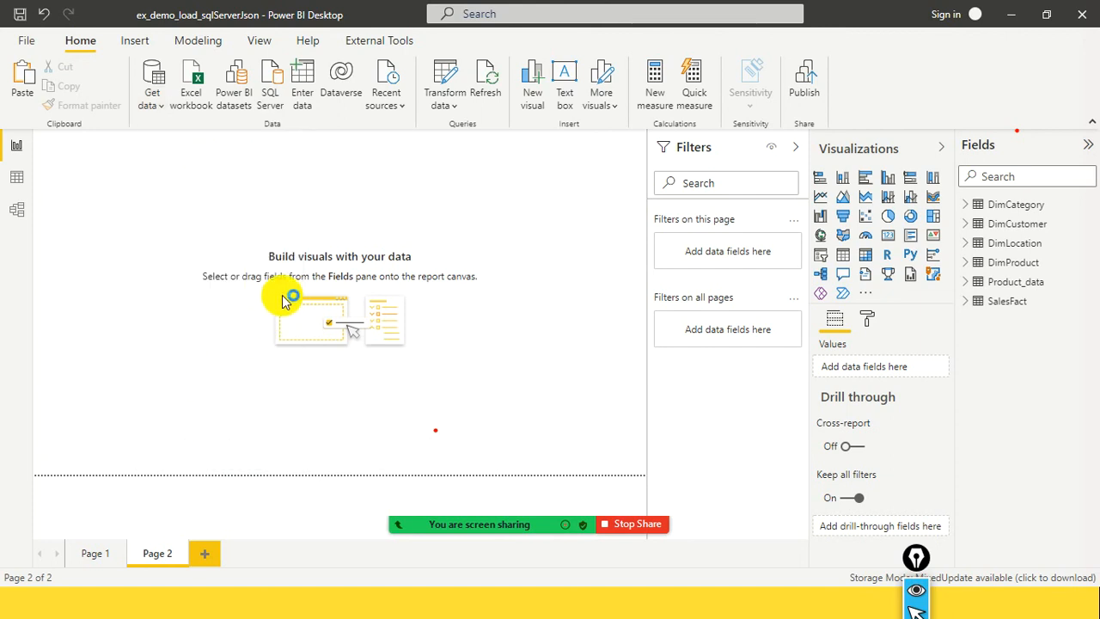
click(375, 183)
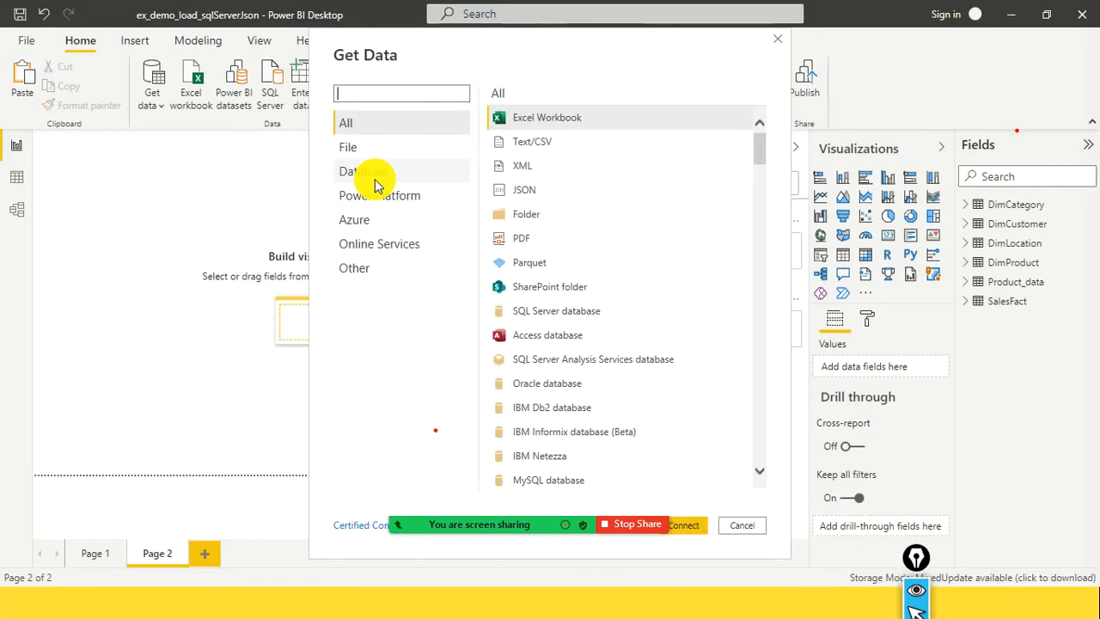
drag(606, 63, 481, 55)
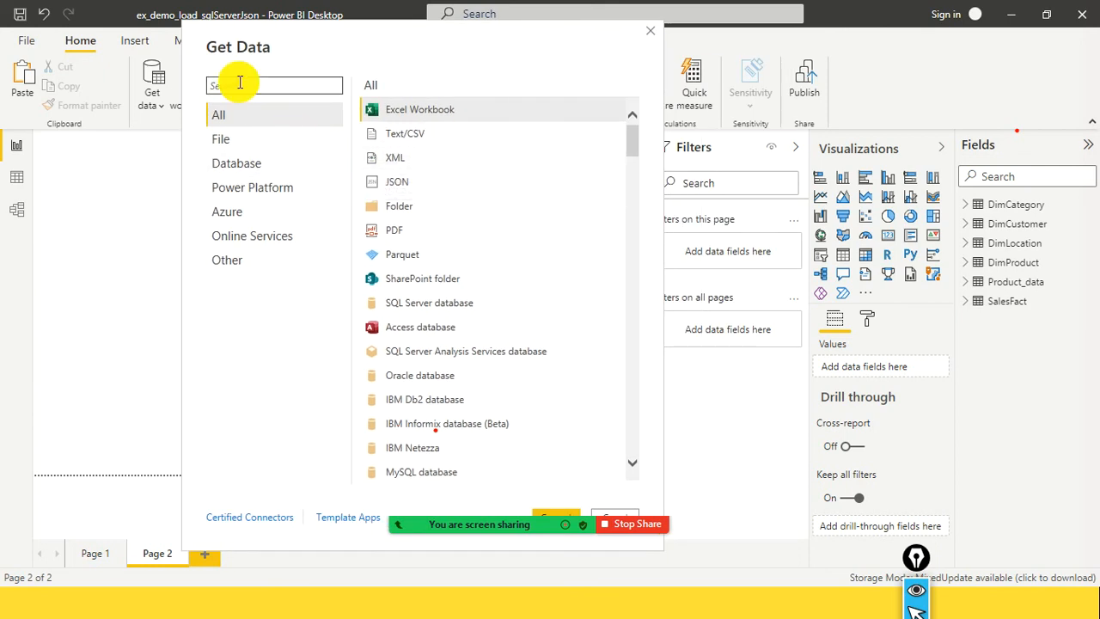
click(290, 84)
text(data)
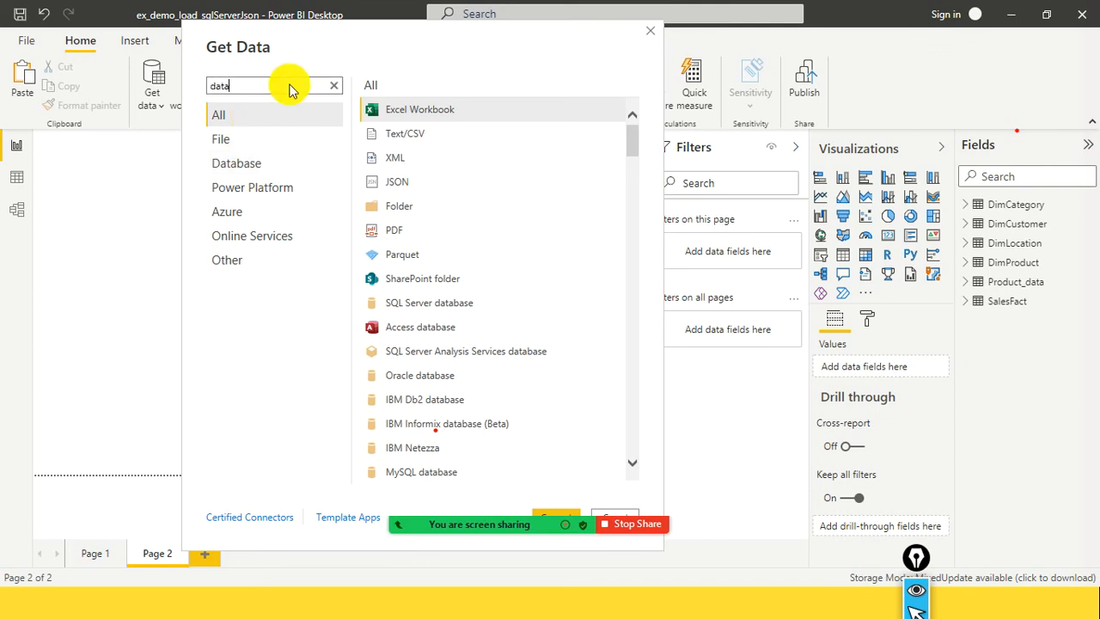
key(BackSpace)
key(BackSpace)
key(BackSpace)
key(BackSpace)
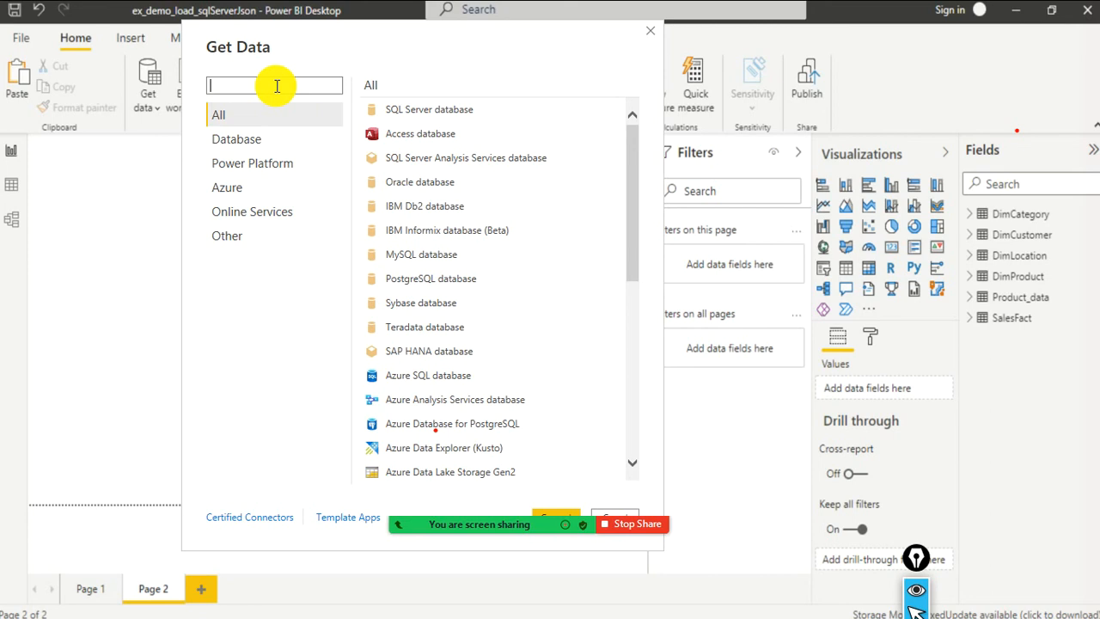
text(data)
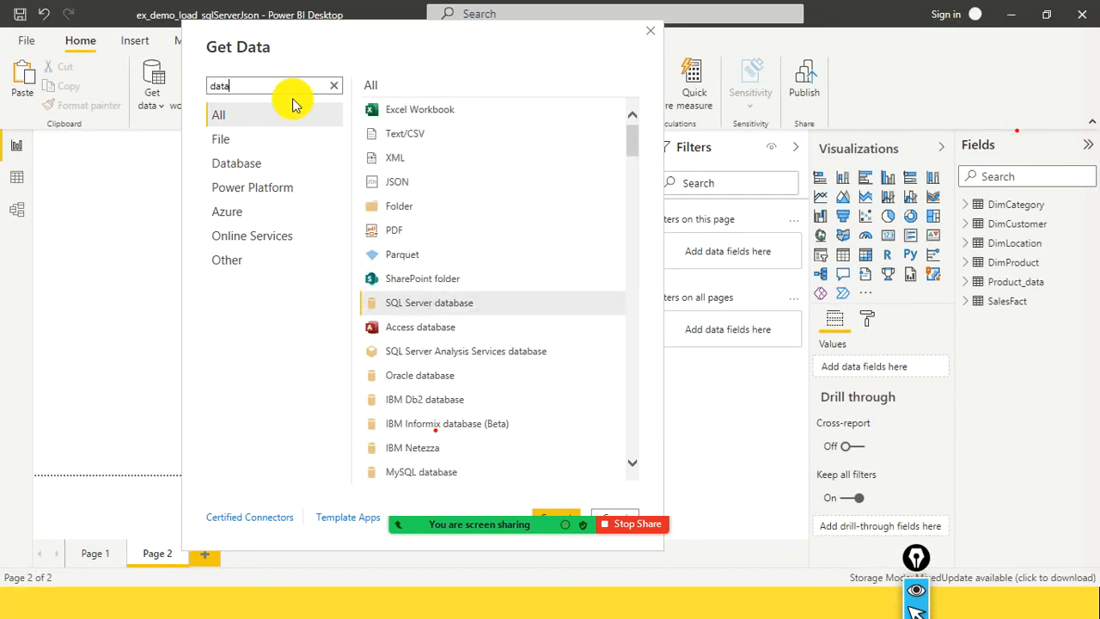
key(BackSpace)
key(BackSpace)
key(BackSpace)
key(BackSpace)
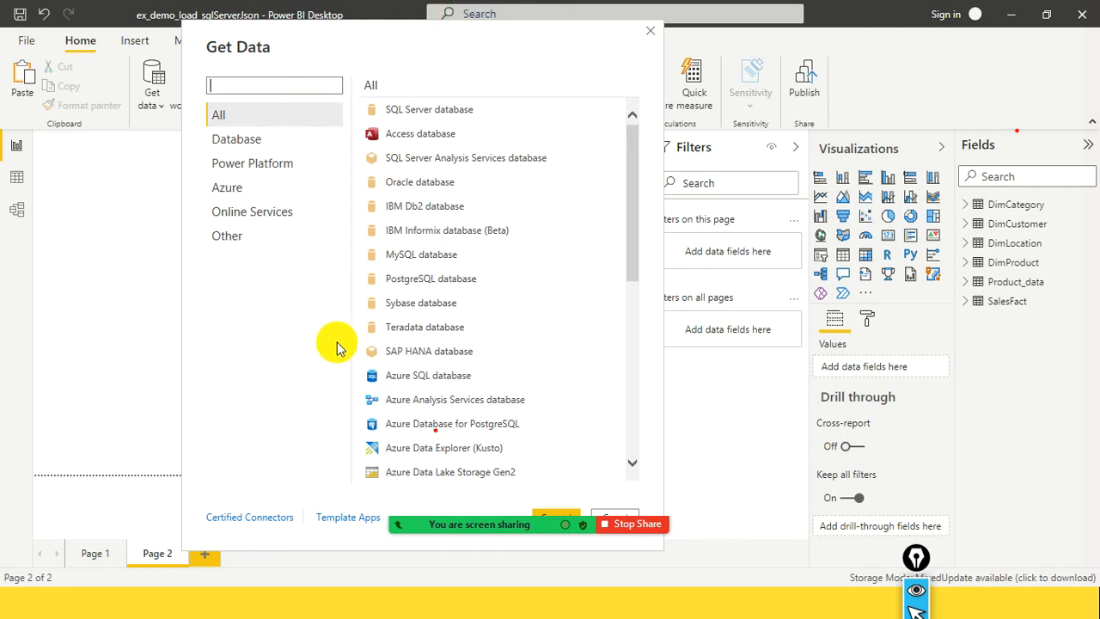
- Switch to the untitled Notepad note, add the word odata below calendarauto, select it, and return to Power BI
key(super)
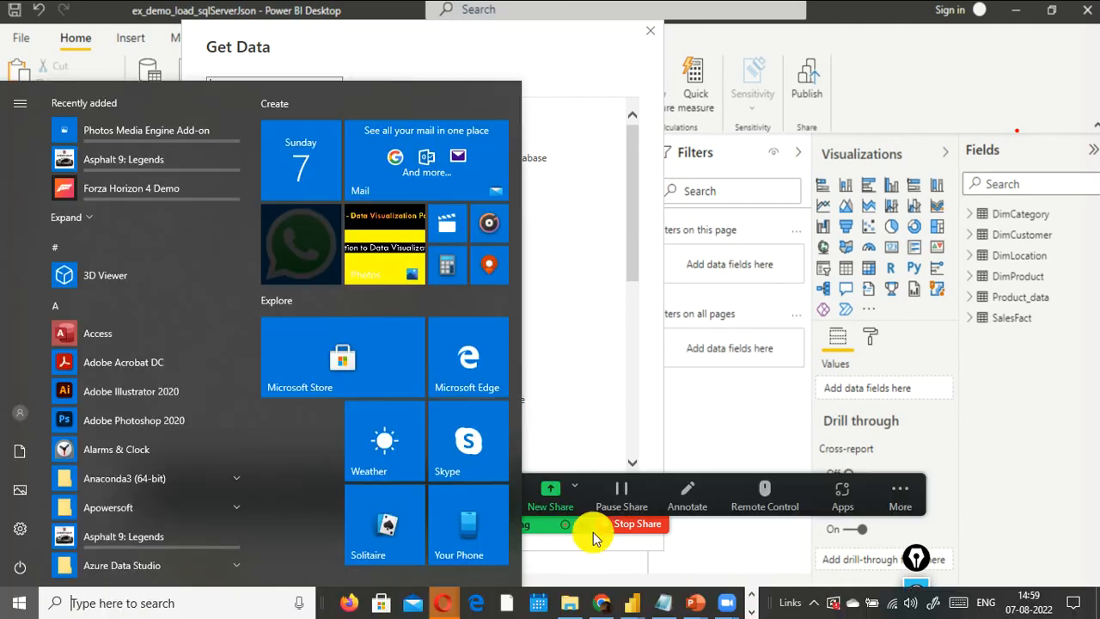
click(667, 604)
text(calendarauto)
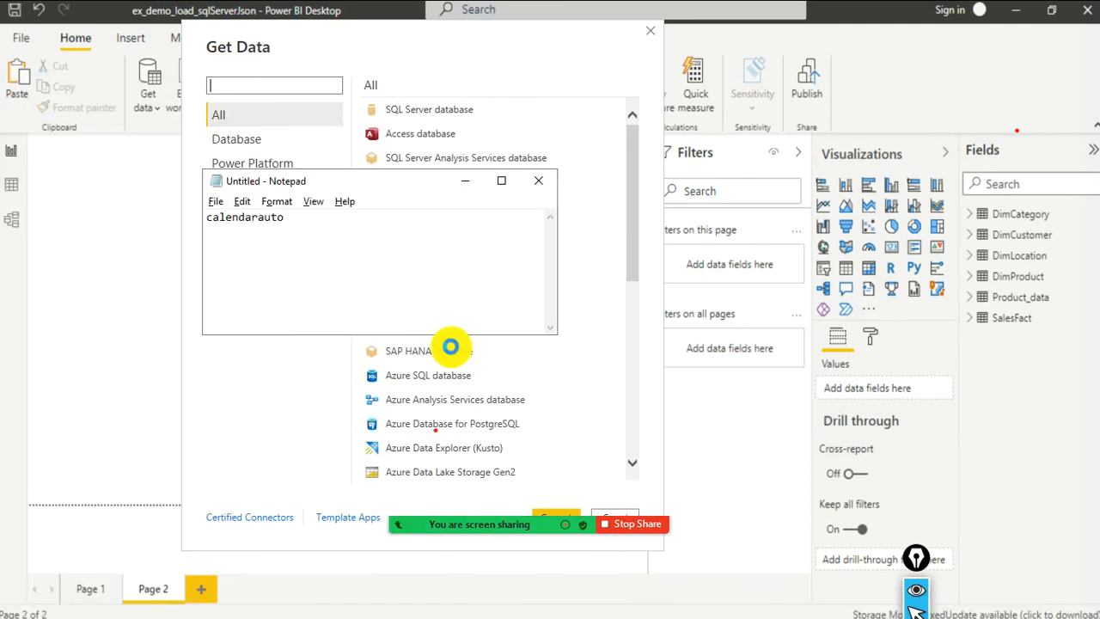
key(Return)
text(oo)
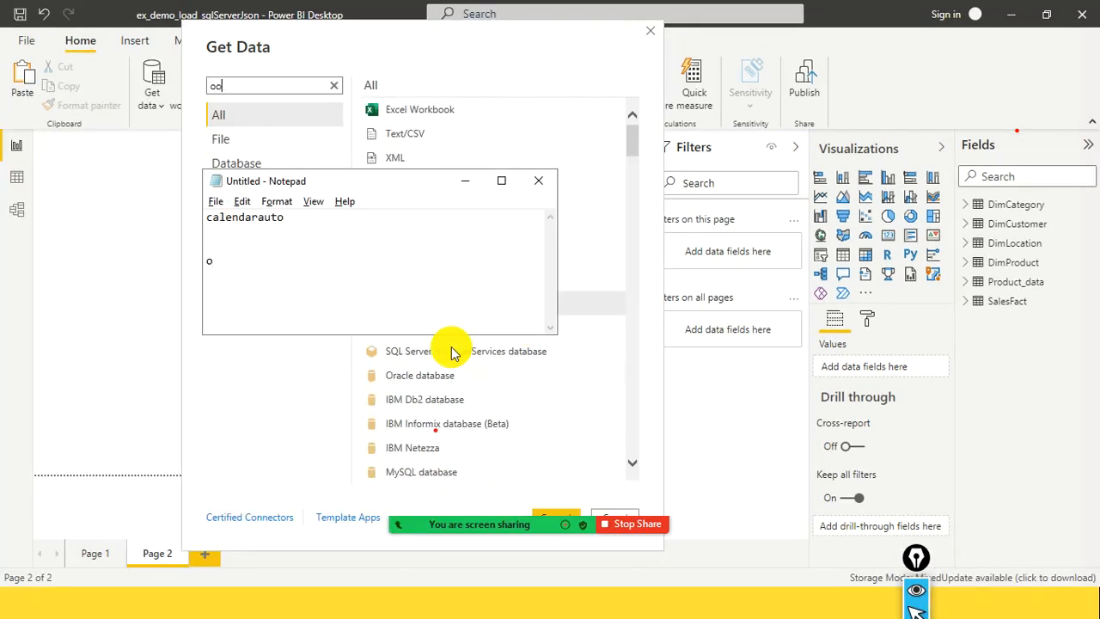
text(data)
key(shift+Home)
key(alt+Tab)
- Clear the connector search, search for "oda", and choose the OData Feed connector
click(264, 92)
key(BackSpace)
key(BackSpace)
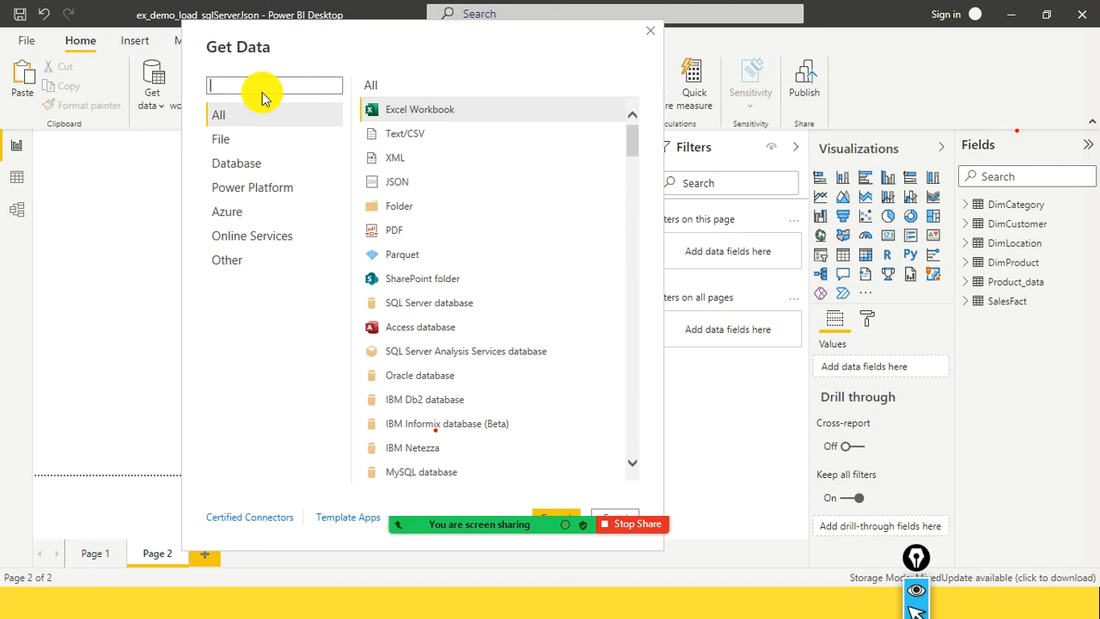
text(oda)
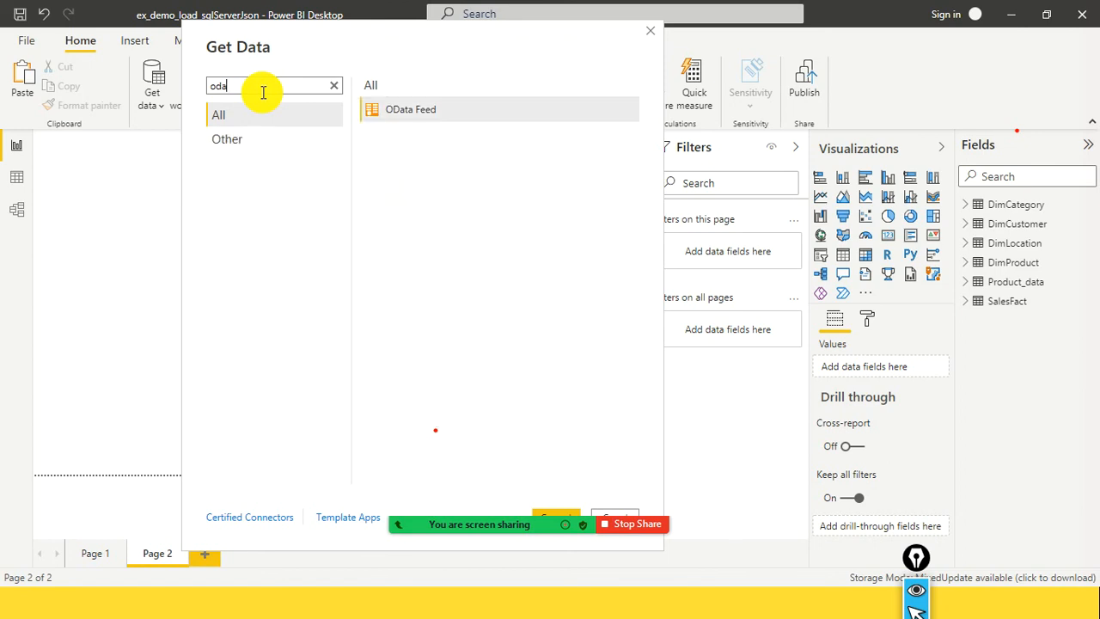
double_click(378, 110)
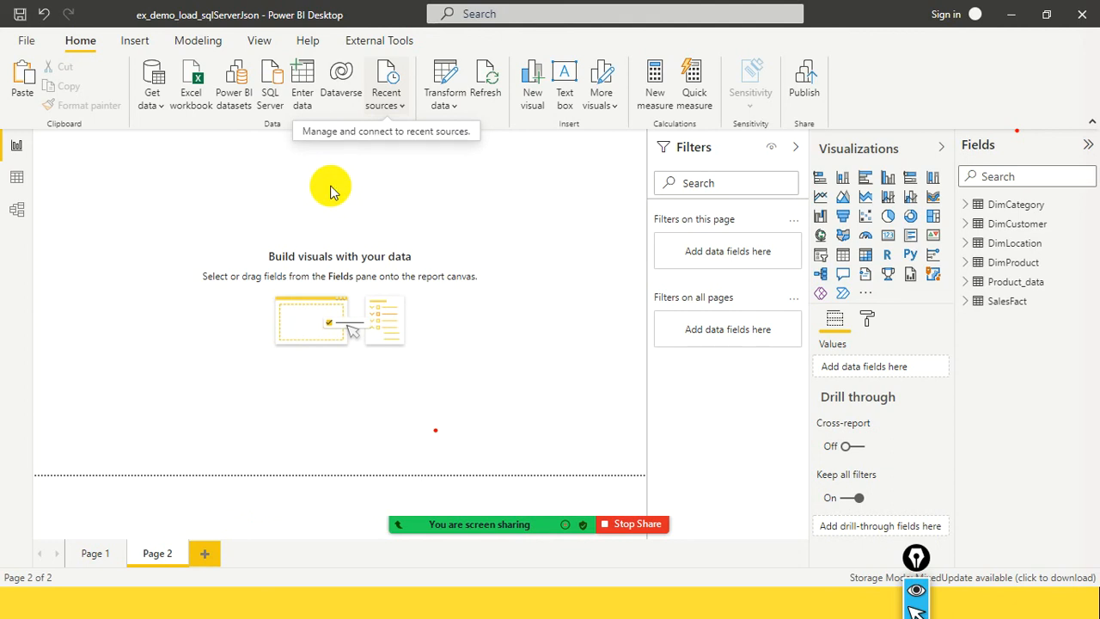
click(345, 293)
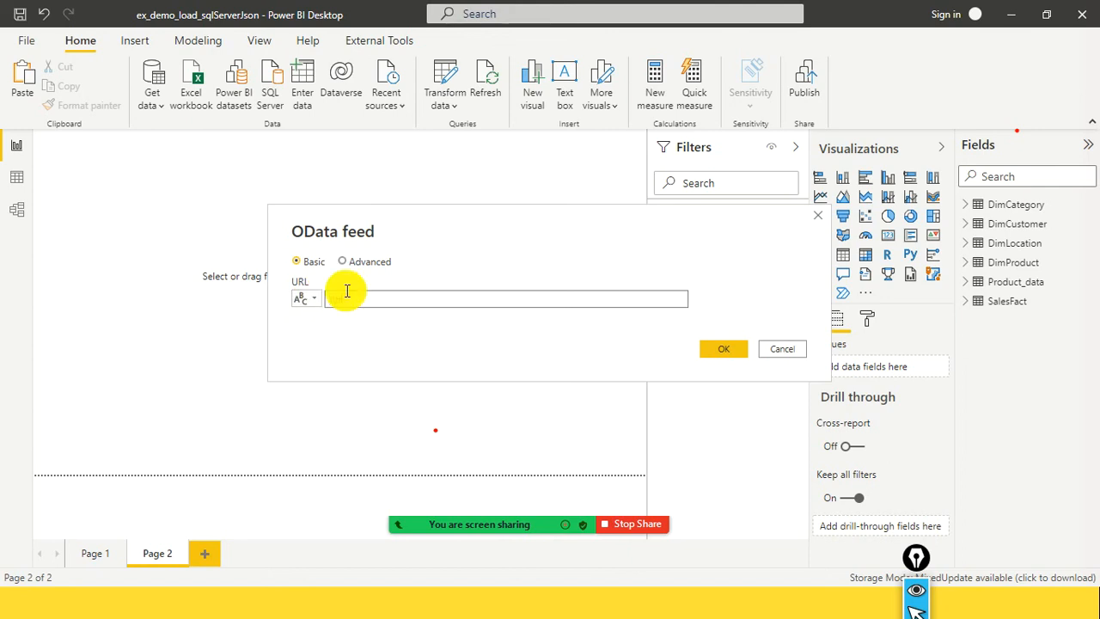
text(https://services.odaa)
key(BackSpace)
text(ta.org)
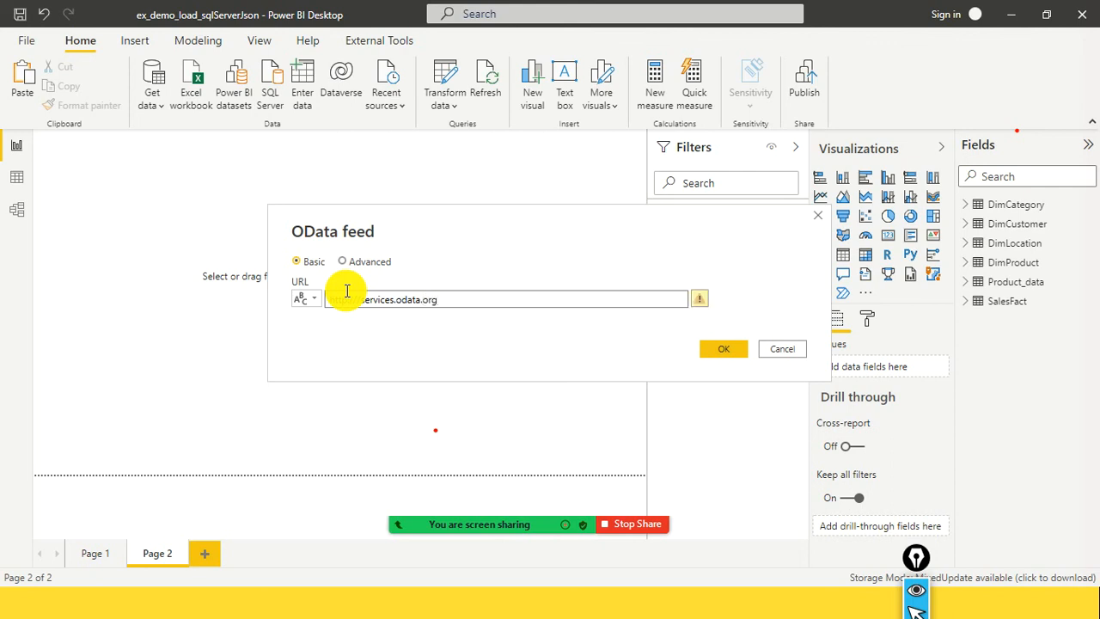
text(/Northwind)
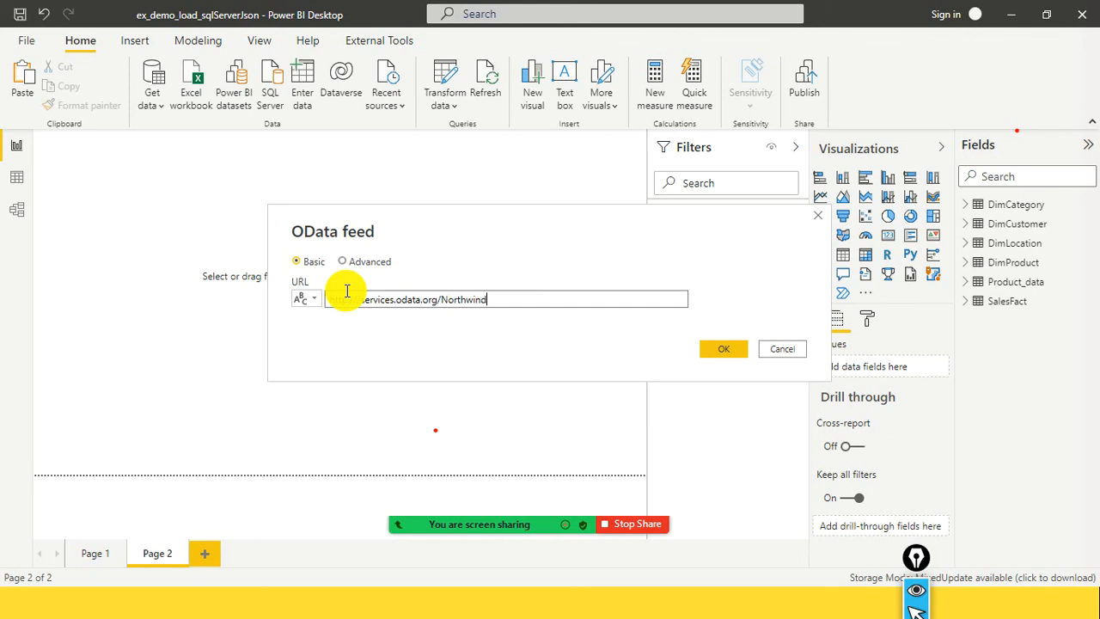
text(/Northwind)
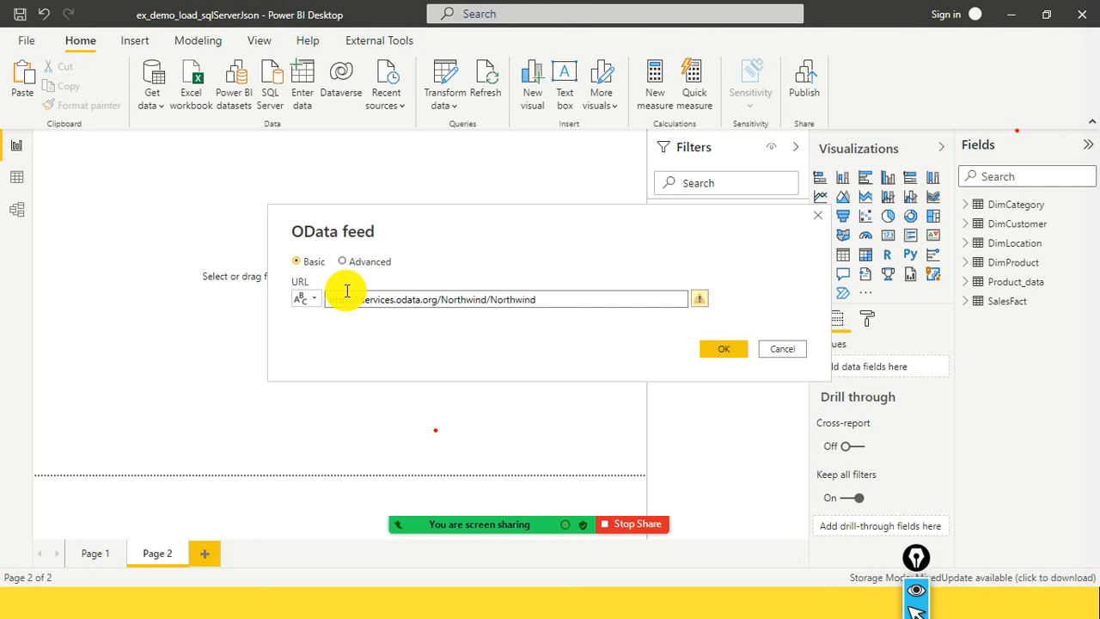
text(.svc)
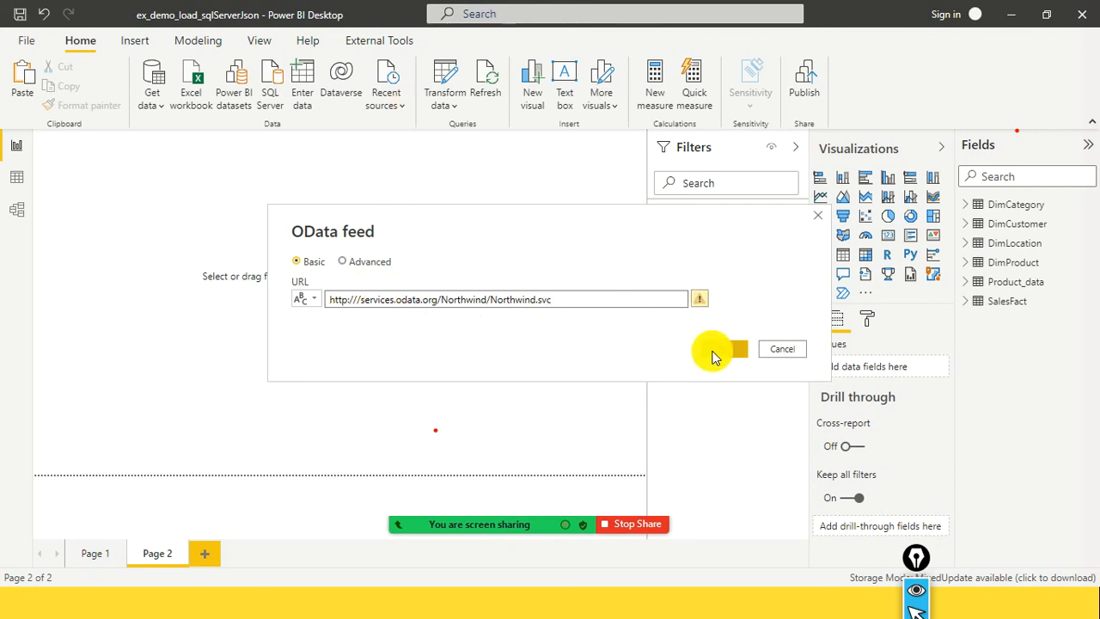
- Read the warning beside the OData feed URL and try to connect with the entered address
click(698, 305)
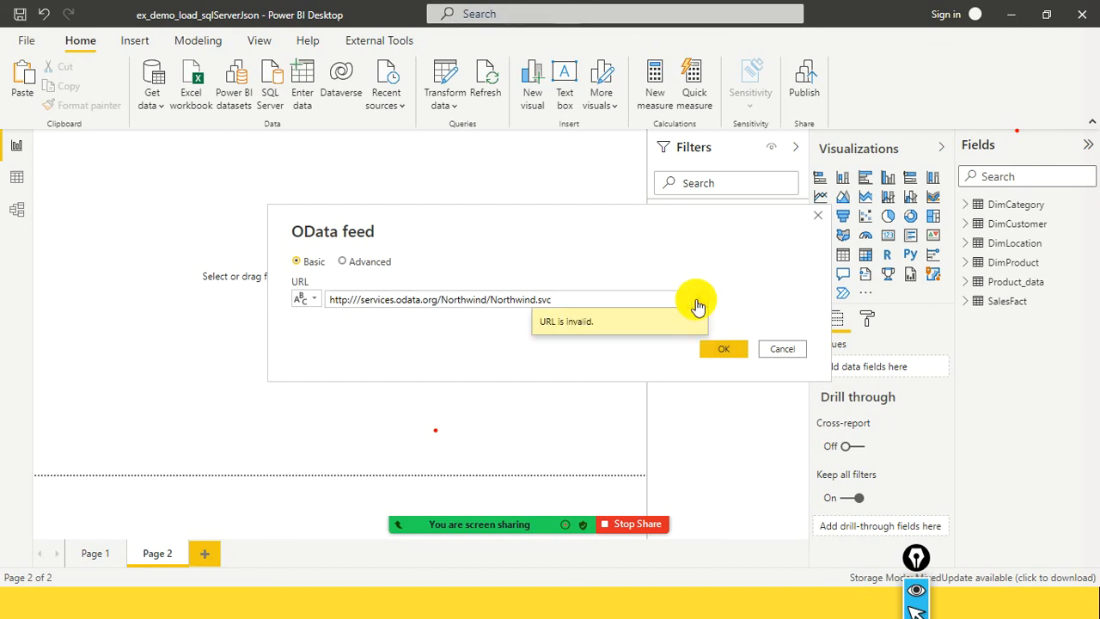
click(652, 303)
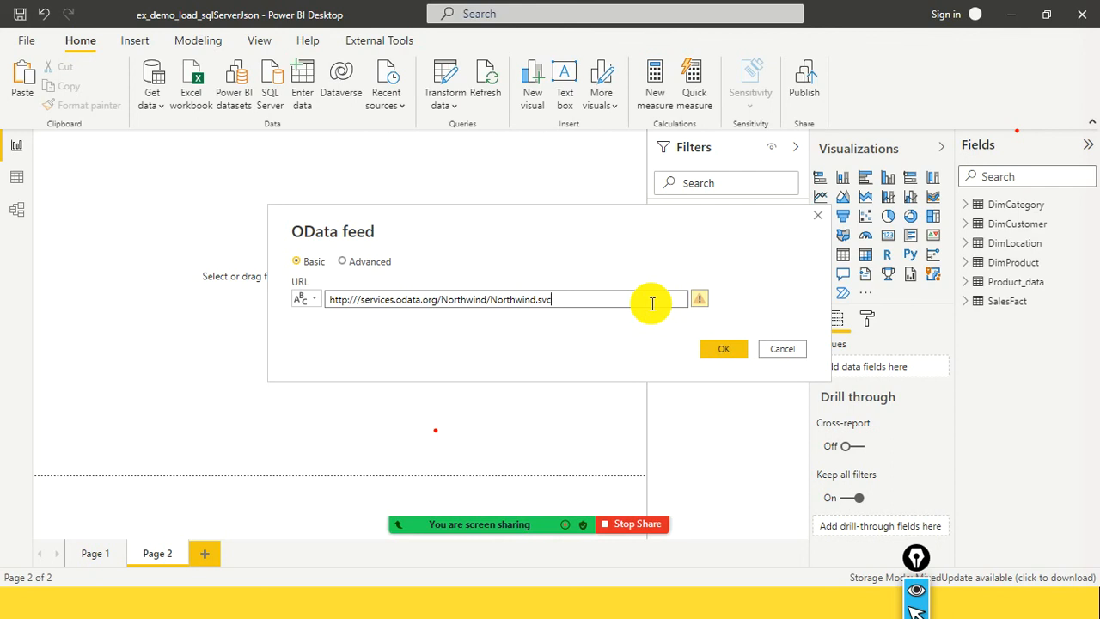
click(723, 348)
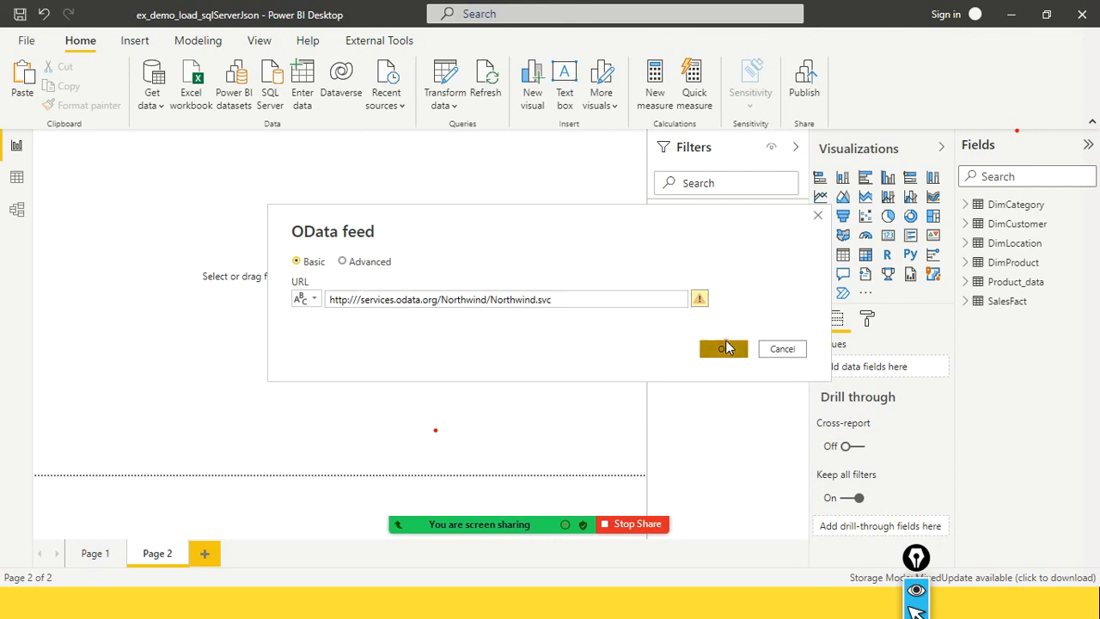
click(709, 350)
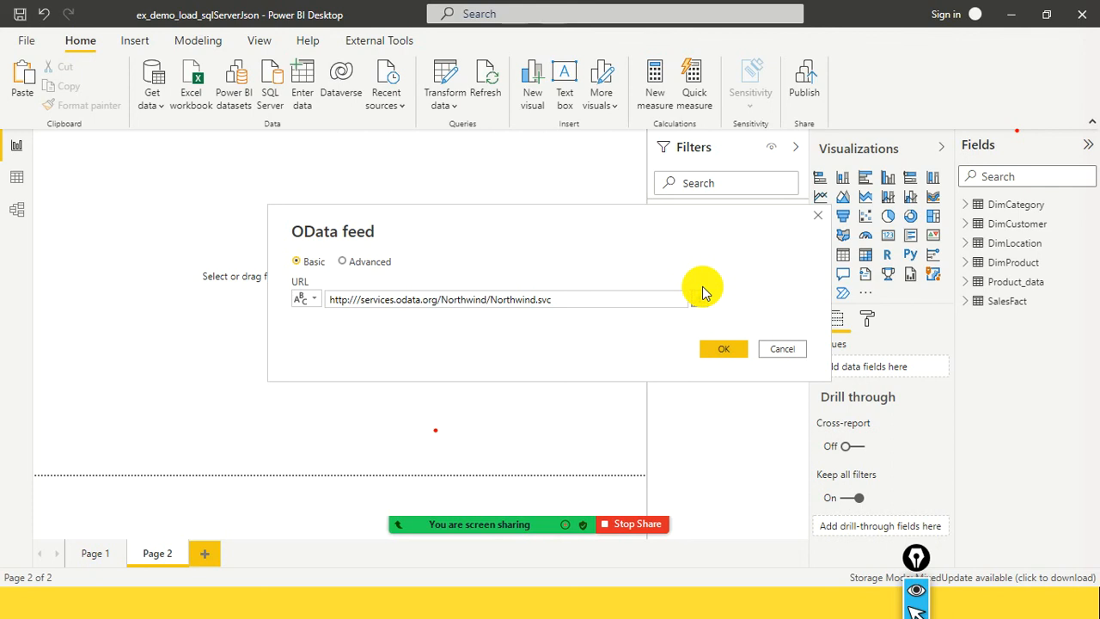
click(352, 292)
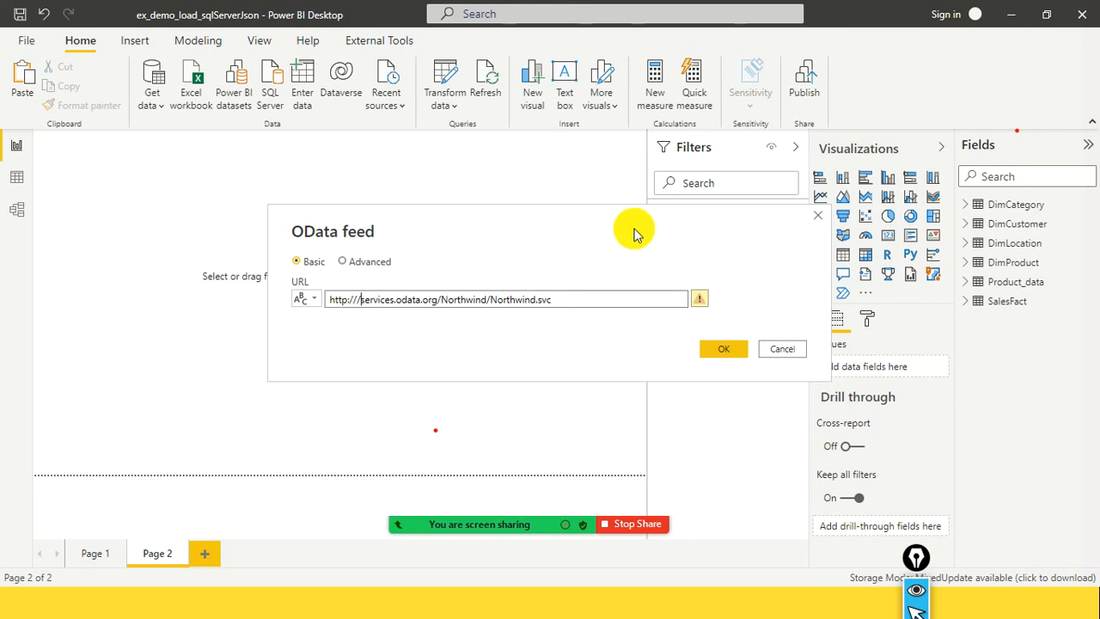
key(BackSpace)
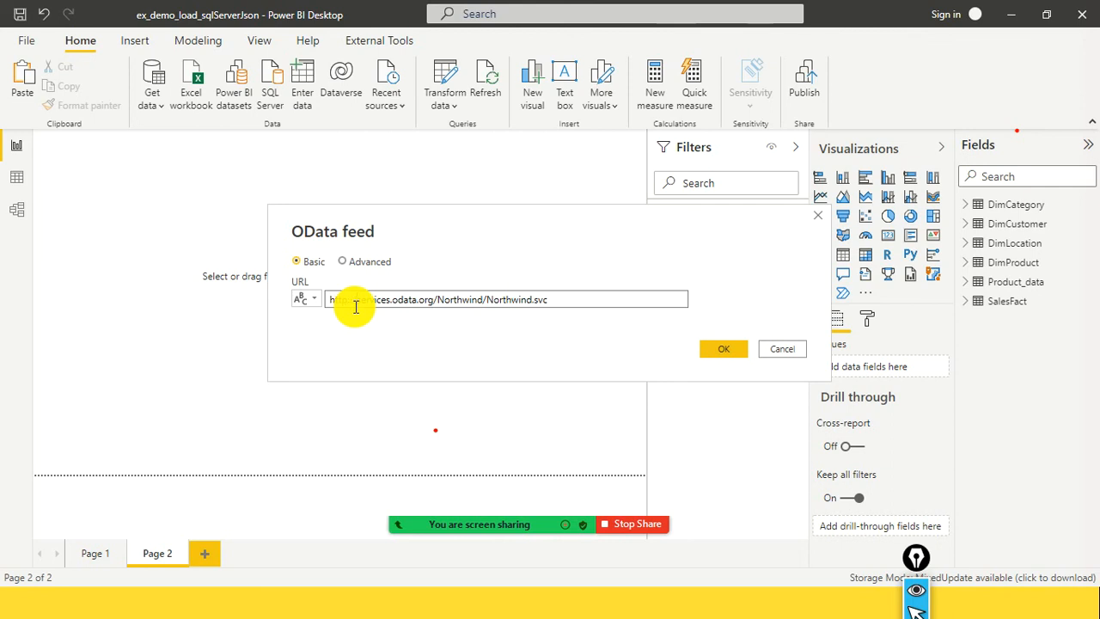
click(711, 349)
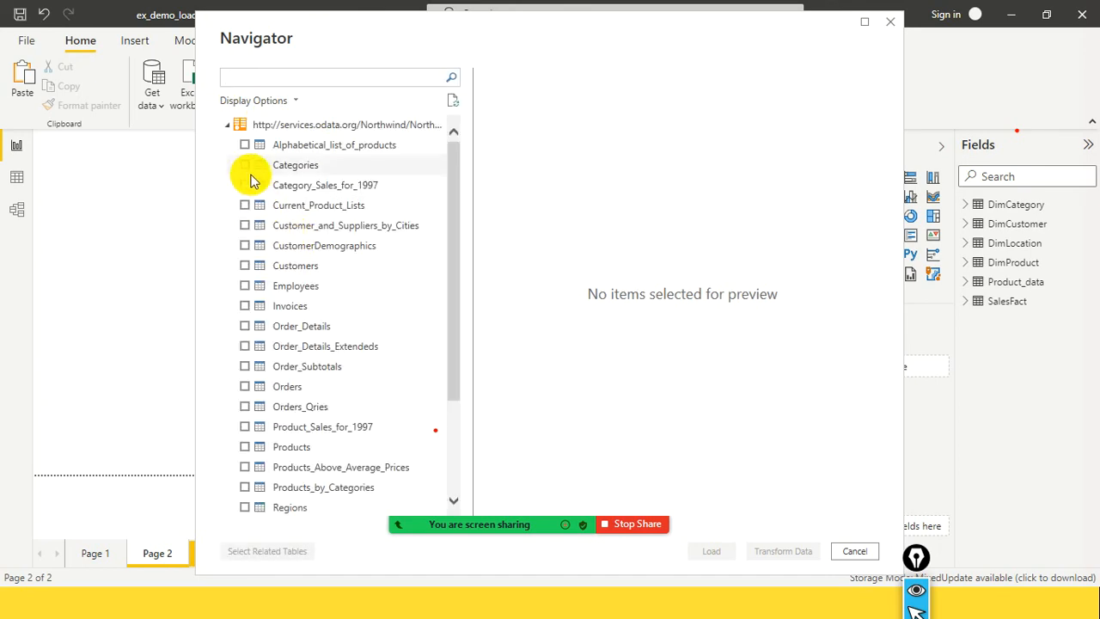
- Load the Customers, Employees and Order_Details tables from the Northwind feed and apply the pending query changes
click(246, 174)
click(244, 265)
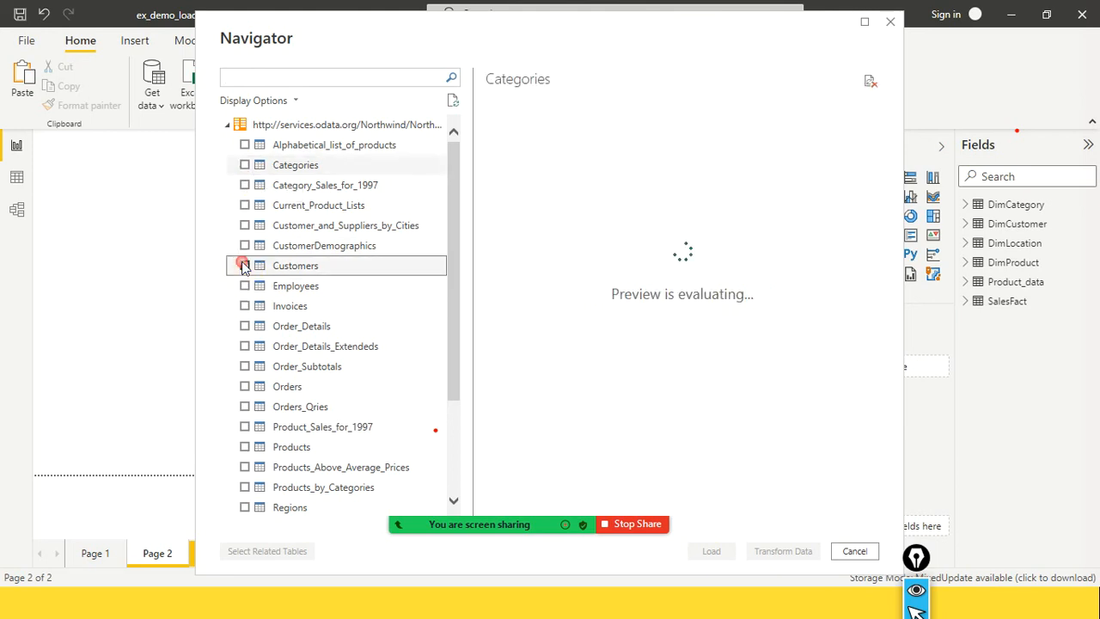
click(245, 288)
click(247, 328)
scroll(351, 266, down, 3)
scroll(349, 279, up, 3)
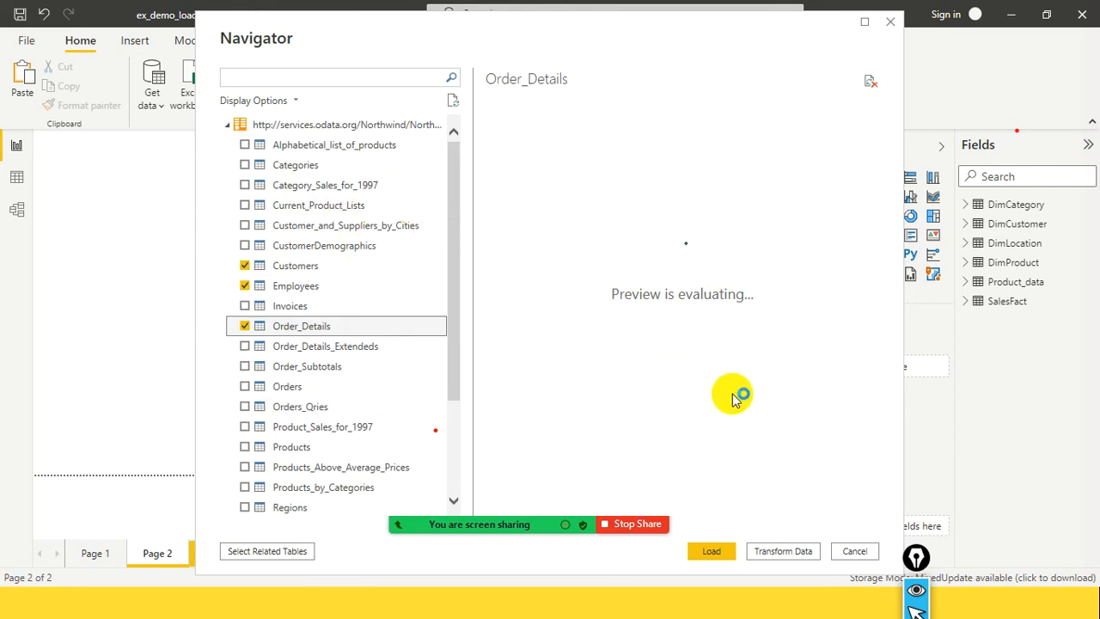
click(703, 553)
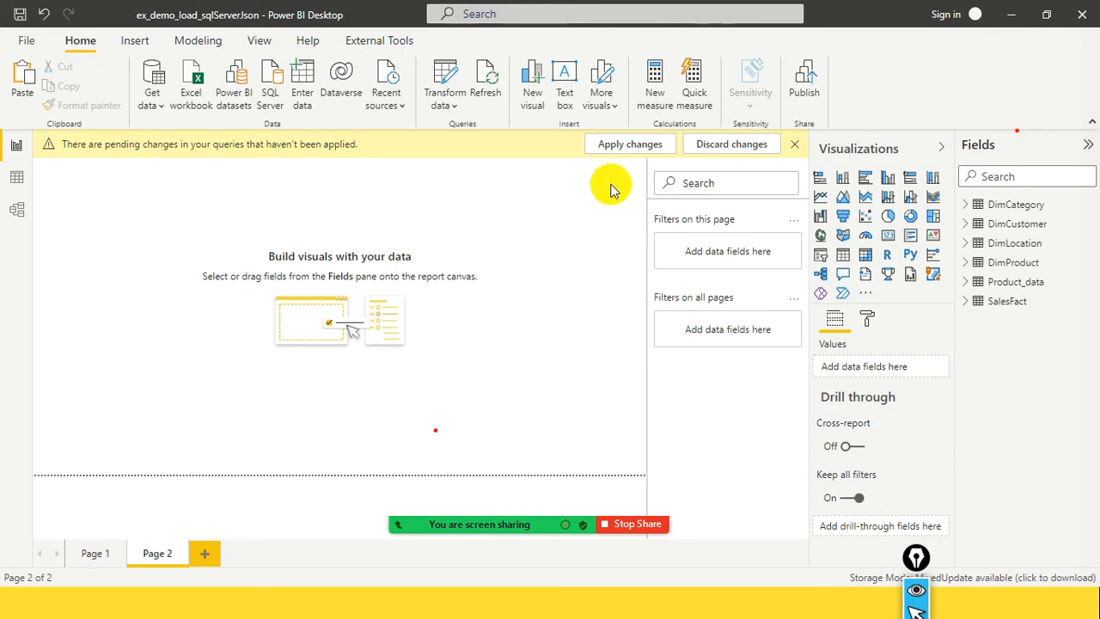
click(631, 144)
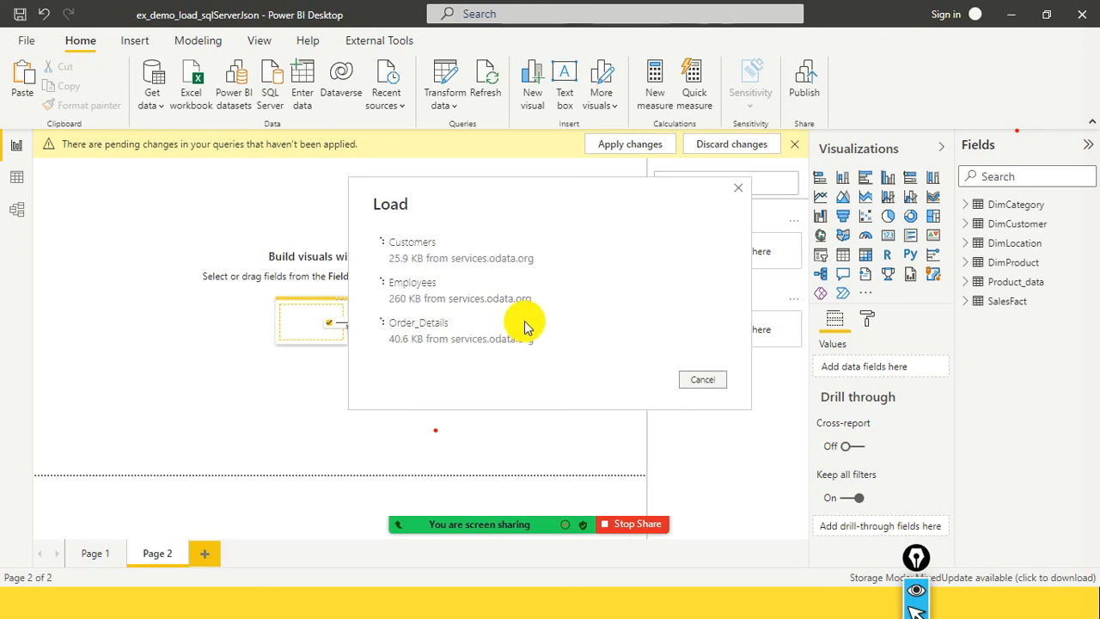
- View the HTTP methods slide of PowerQueryLatest.pptx in PowerPoint, and return to the ex_demo_load_sqlServerJson report in Power BI Desktop
key(alt+Tab)
key(alt+Tab)
key(alt+Tab)
key(alt+Tab)
key(alt+Tab)
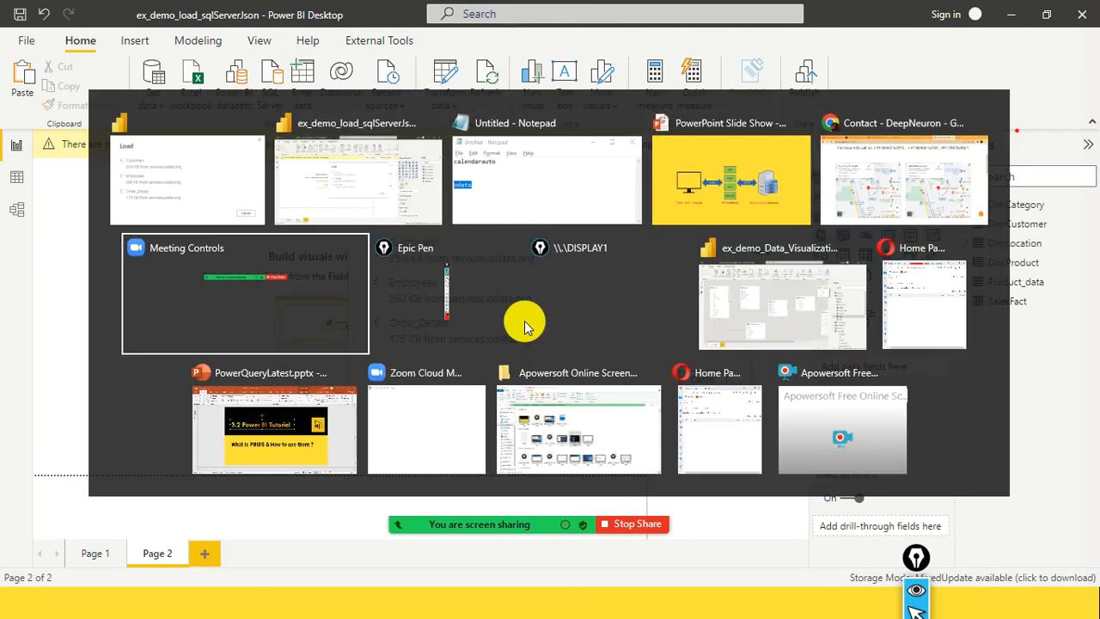
key(alt+Tab)
key(alt+Tab)
key(alt+Tab)
key(alt+Tab)
key(alt+Tab)
key(alt+Tab)
key(alt+Tab)
key(alt+Tab)
key(alt+Tab)
key(alt+Tab)
key(alt+Tab)
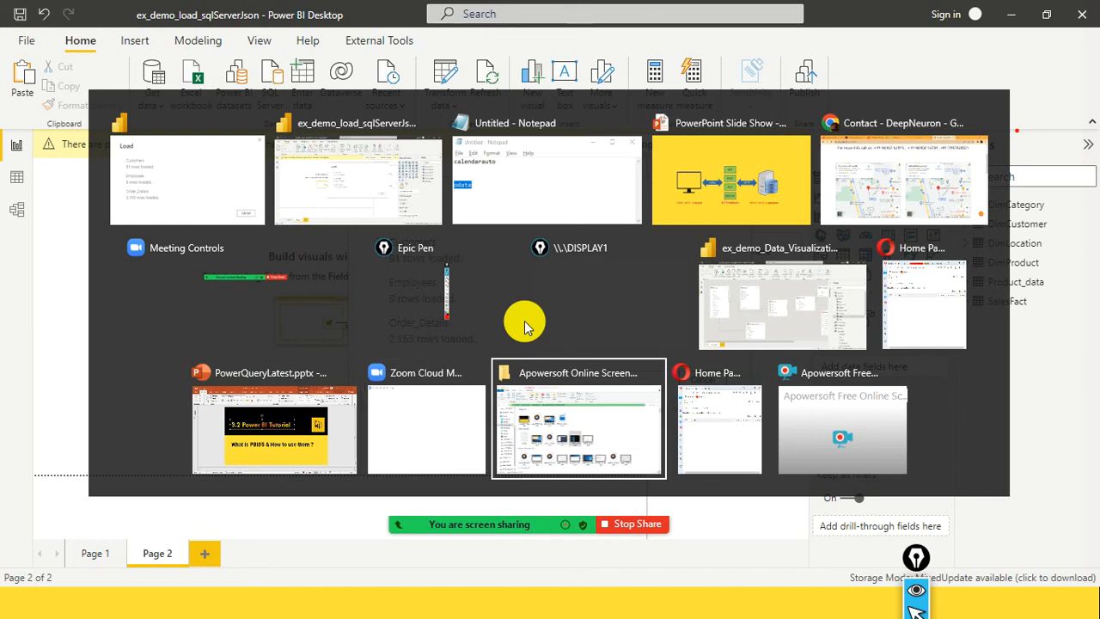
key(alt+Tab)
key(alt+Tab)
key(alt+Tab)
key(alt+Tab)
key(alt+Tab)
key(alt+Tab)
key(alt+Tab)
key(alt+Tab)
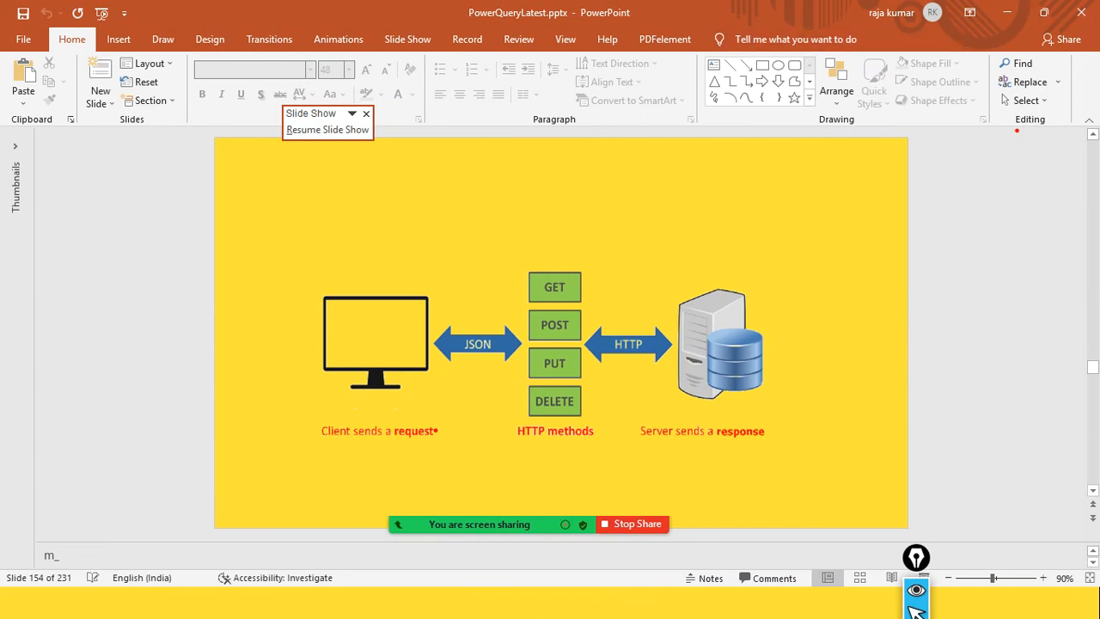
key(alt+Tab)
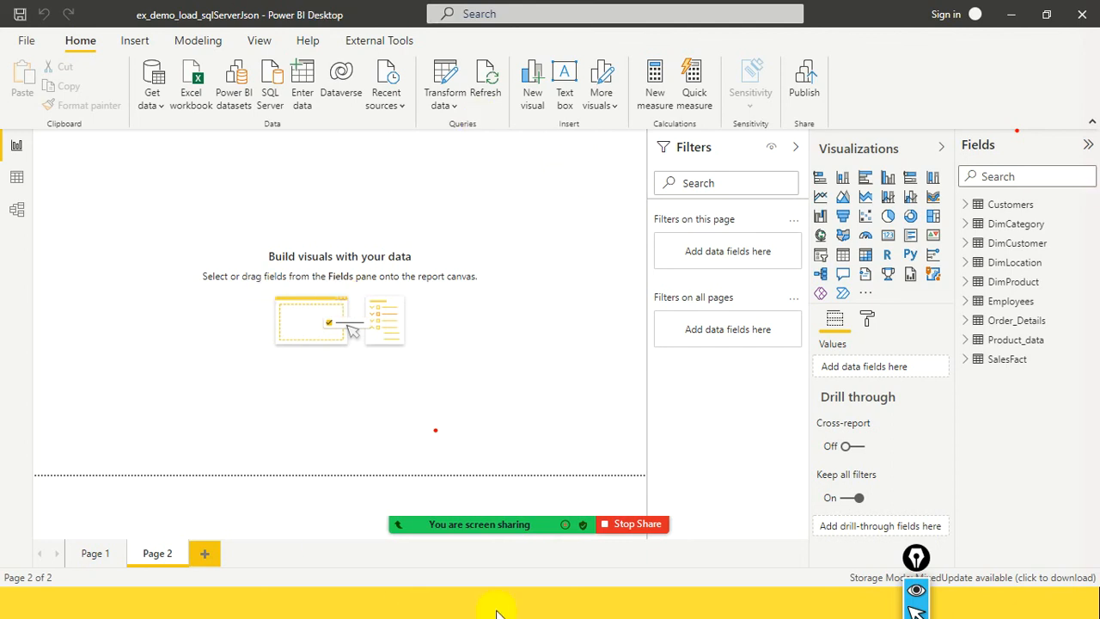
mouse_move(540, 506)
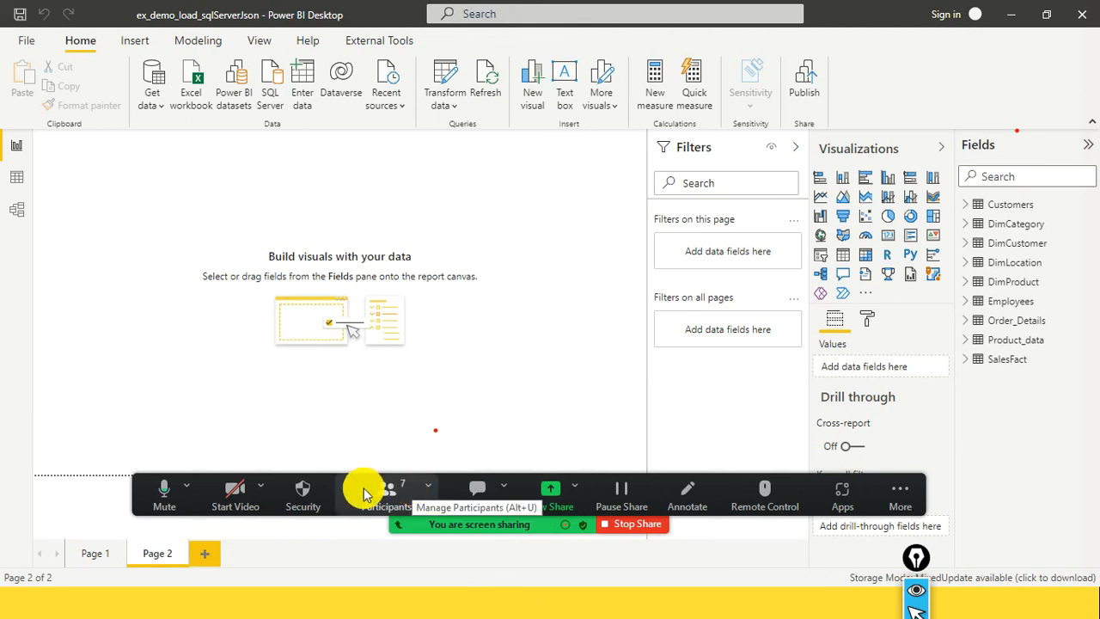